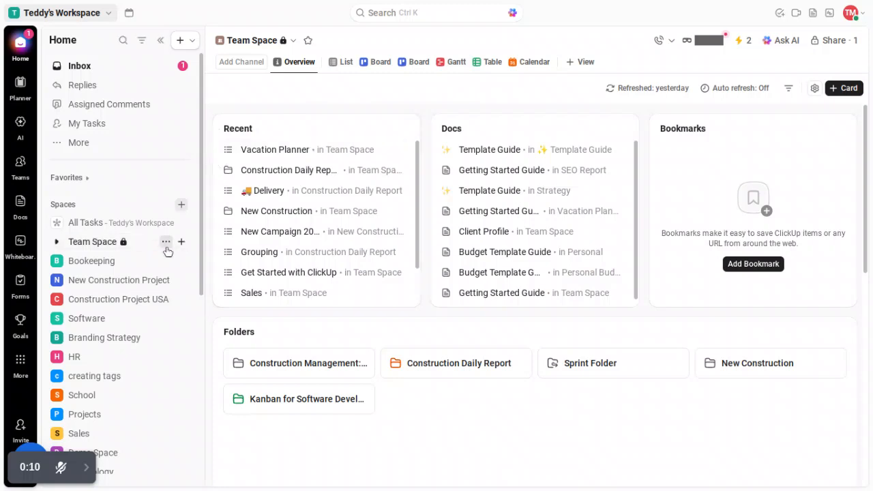
left_click(167, 247)
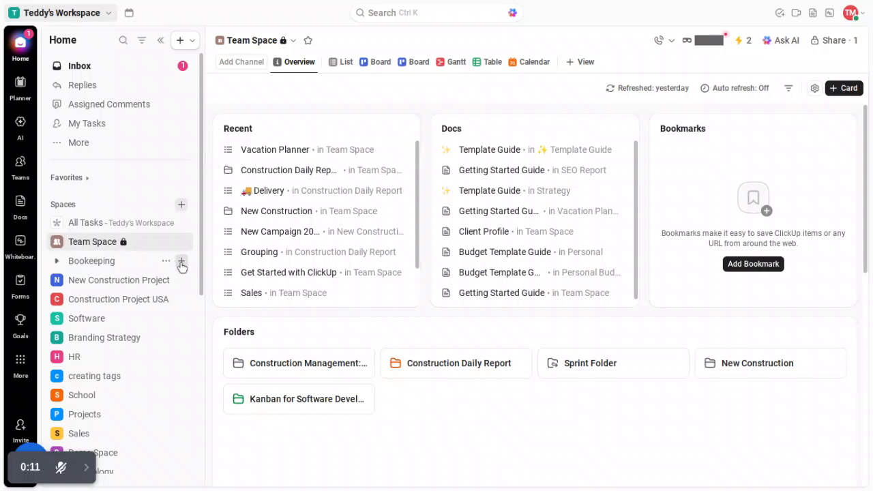
left_click(182, 264)
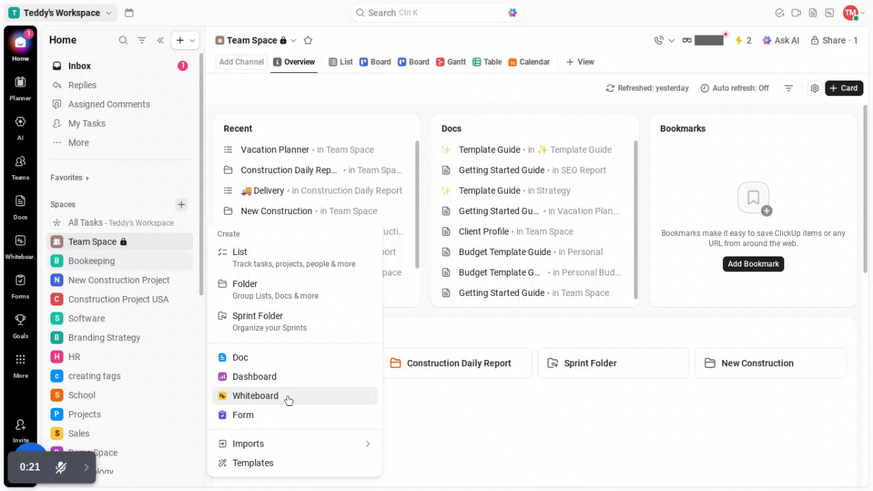
left_click(407, 414)
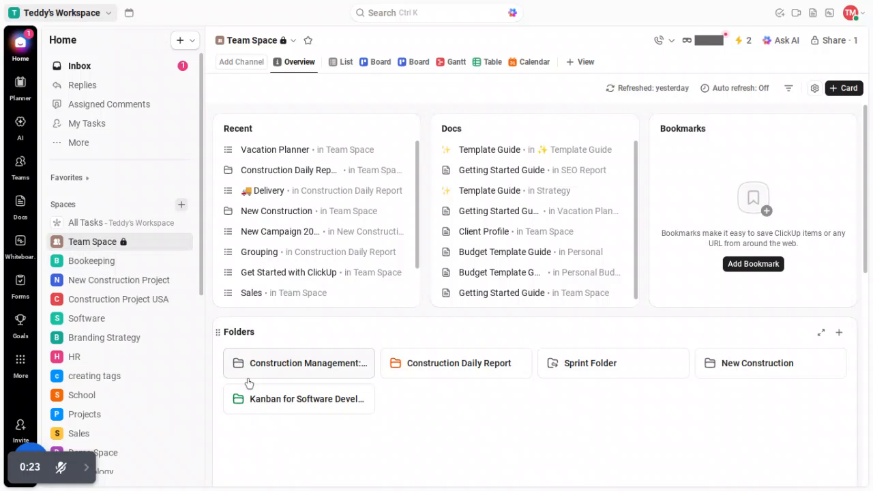
Look through the list of spaces and expand the How to Learn ClickUp space.
scroll(176, 345, "down", 5)
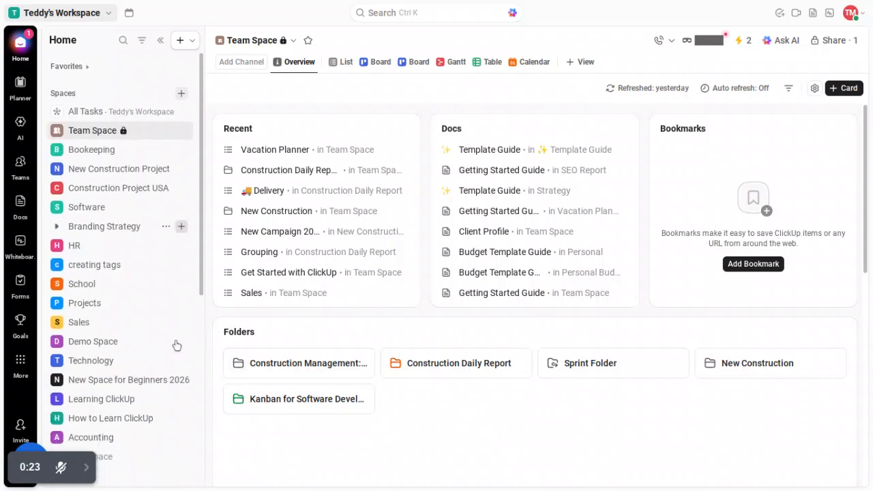
scroll(176, 345, "down", 2)
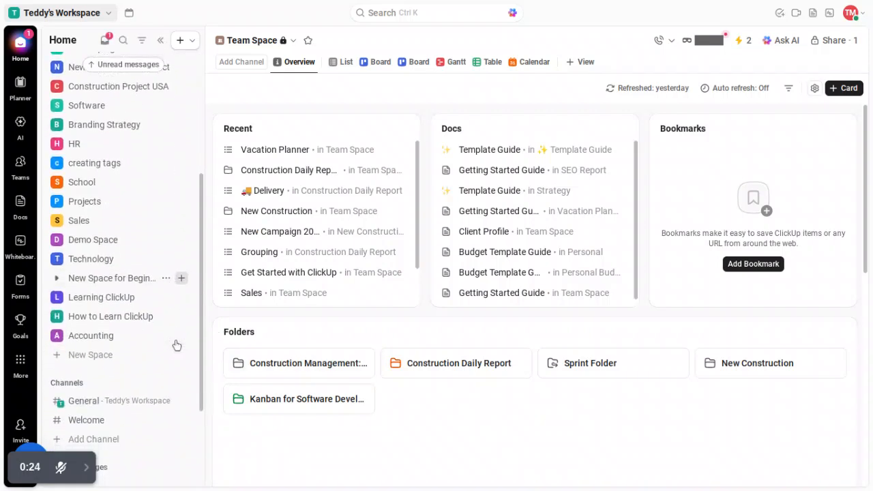
scroll(176, 341, "up", 5)
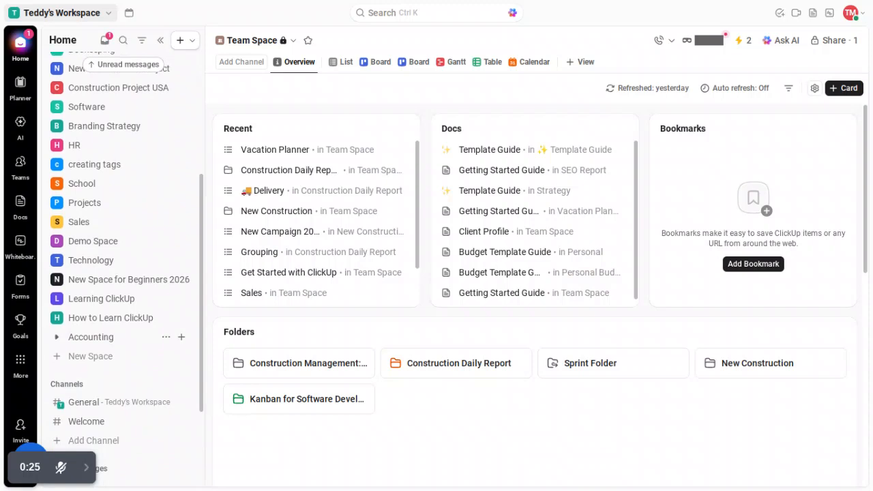
scroll(176, 341, "up", 1)
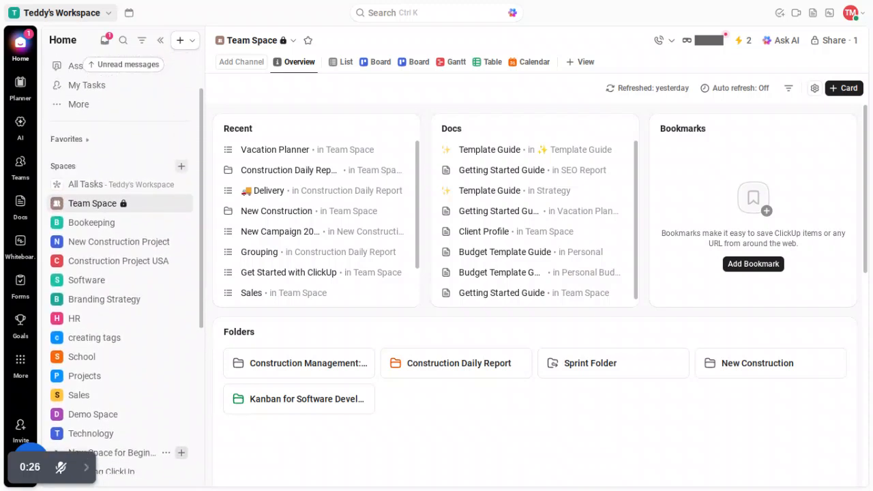
scroll(176, 327, "down", 4)
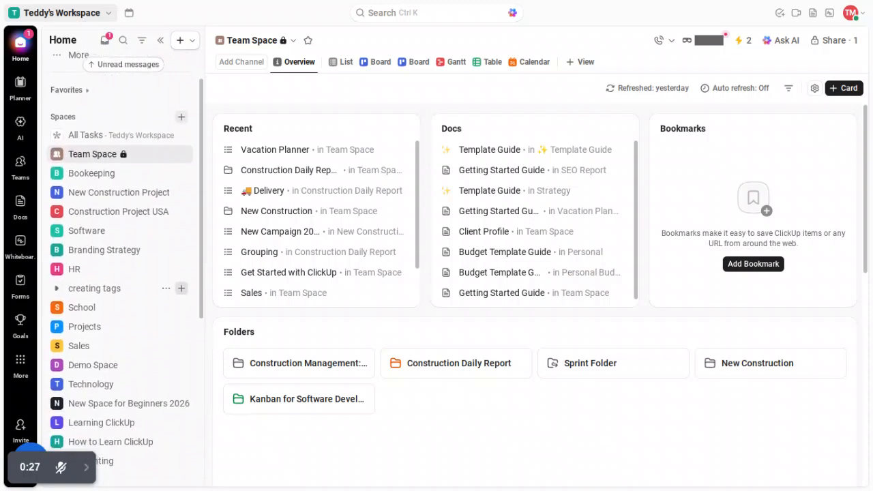
scroll(130, 320, "down", 1)
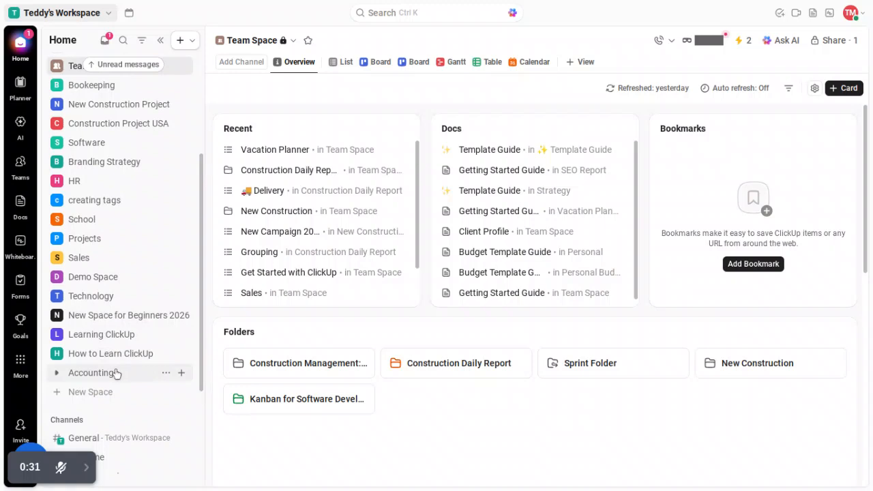
left_click(57, 353)
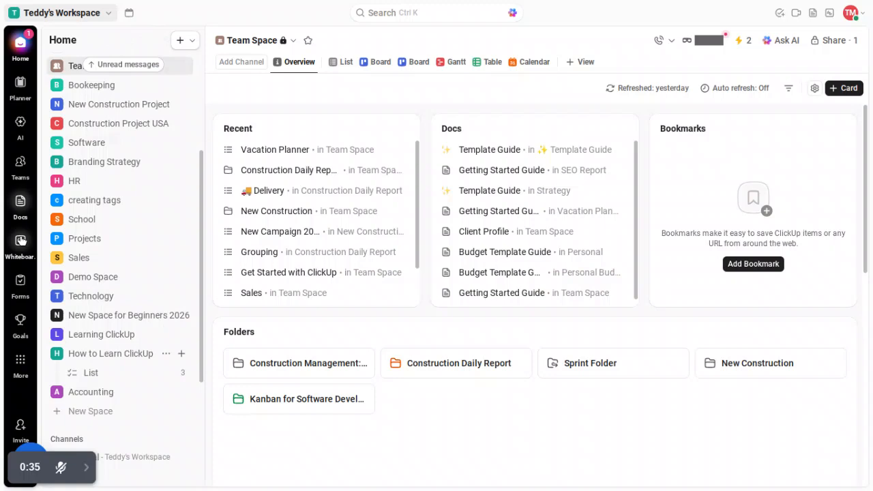
Open the most recent whiteboard and draw a rectangular frame in the upper-left area of its canvas.
mouse_move(21, 240)
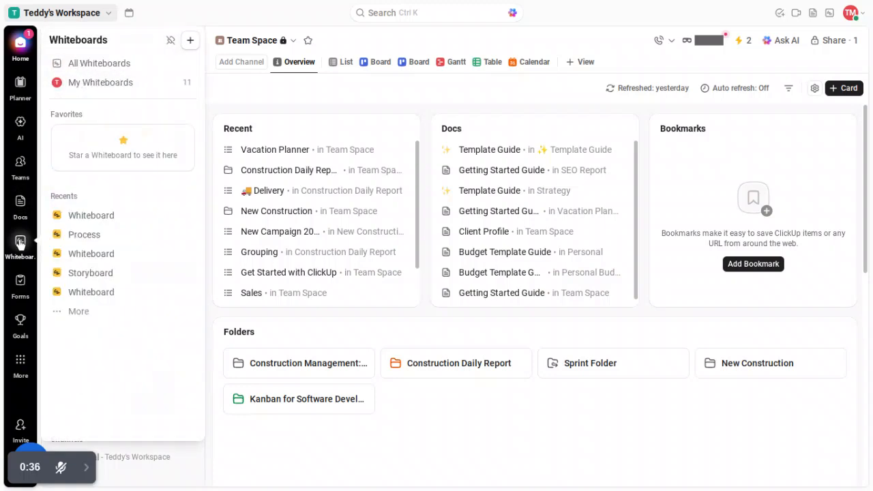
left_click(100, 216)
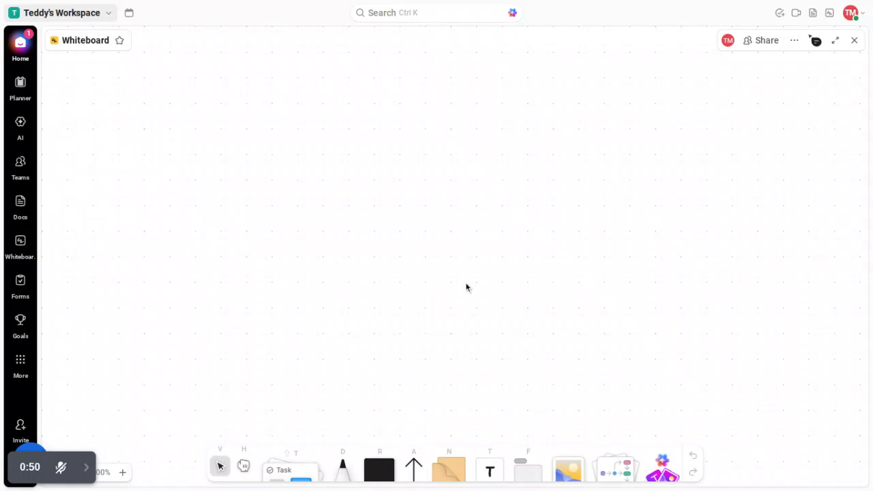
left_click(528, 467)
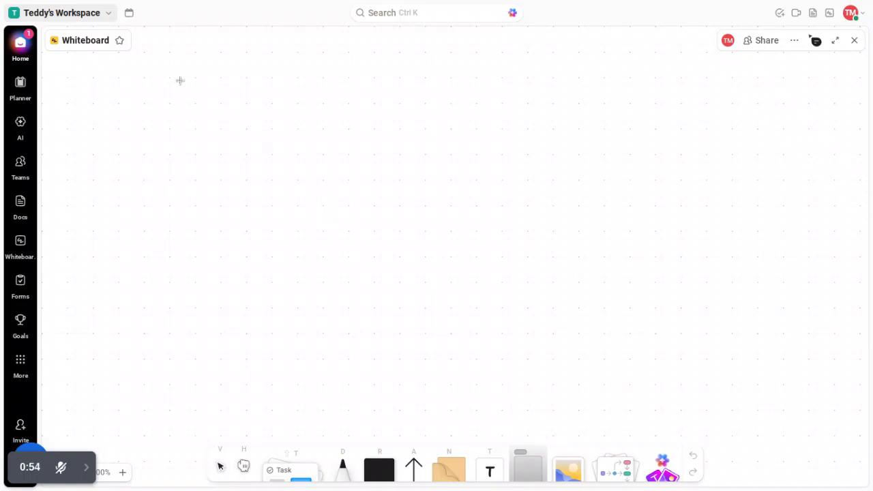
mouse_move(180, 80)
left_mouse_down()
mouse_move(285, 144)
mouse_move(307, 172)
left_mouse_up()
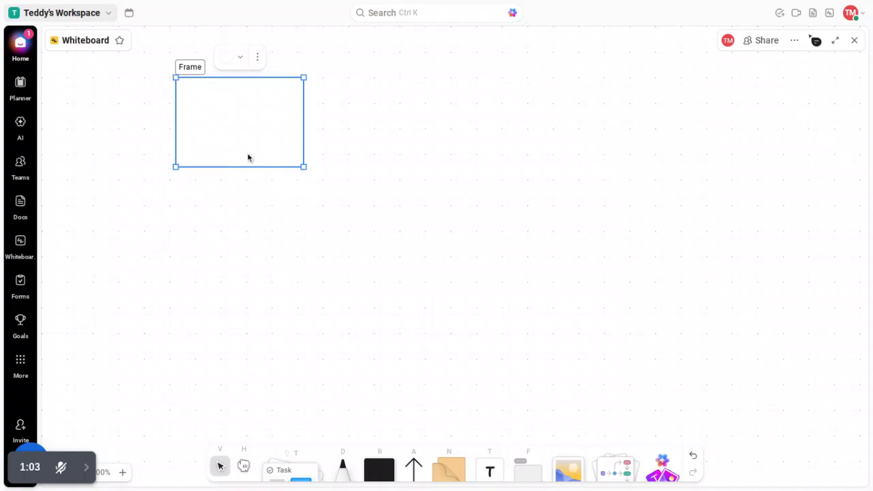
Add the text "Flowchart" inside the frame.
left_click(488, 465)
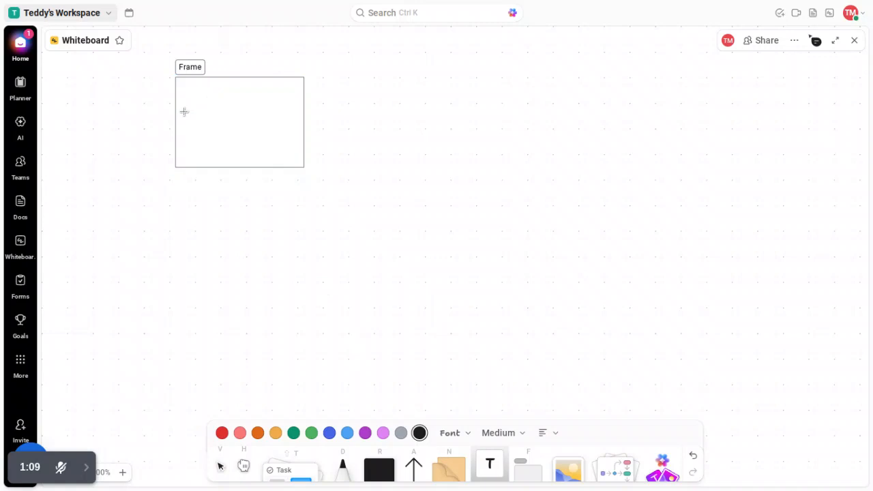
left_click(183, 111)
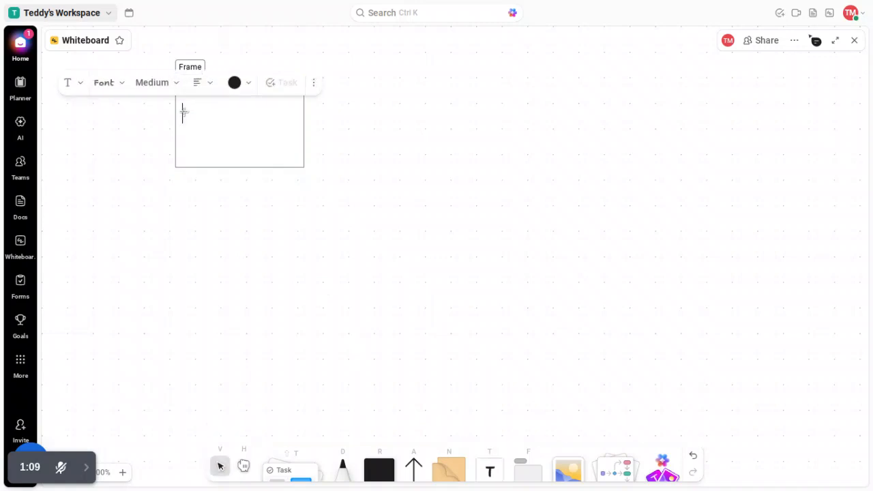
type("Flow")
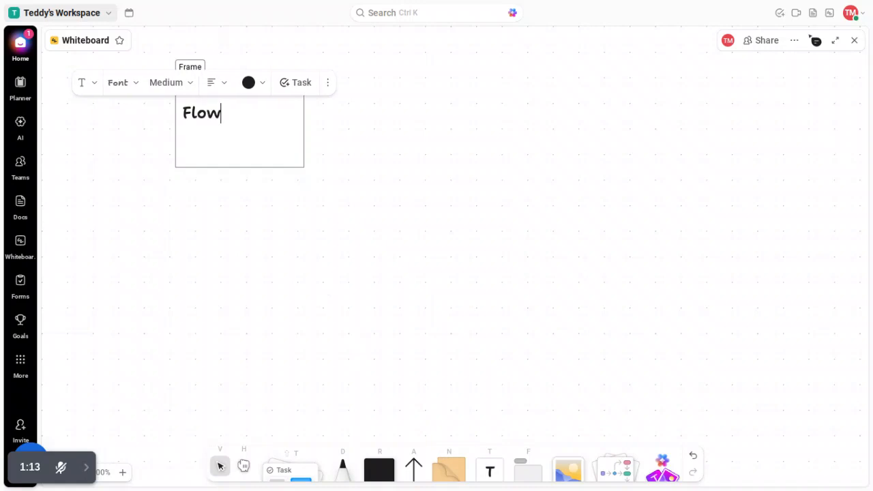
type("ch")
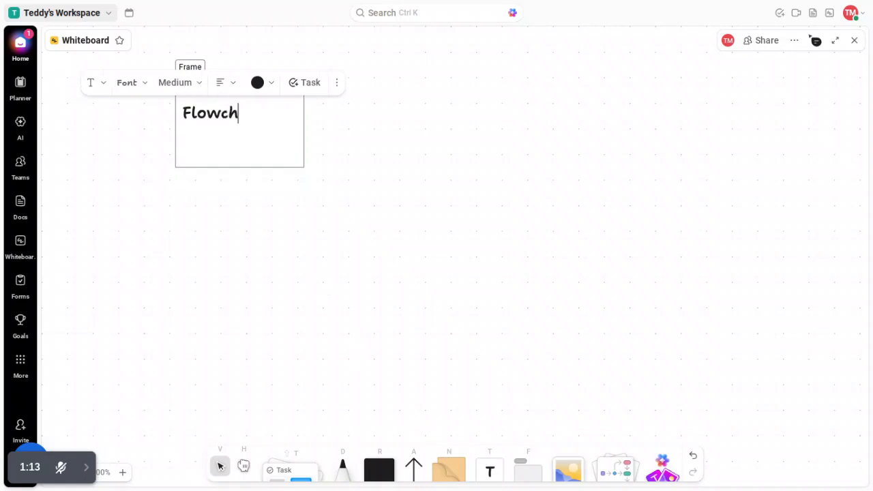
type("art")
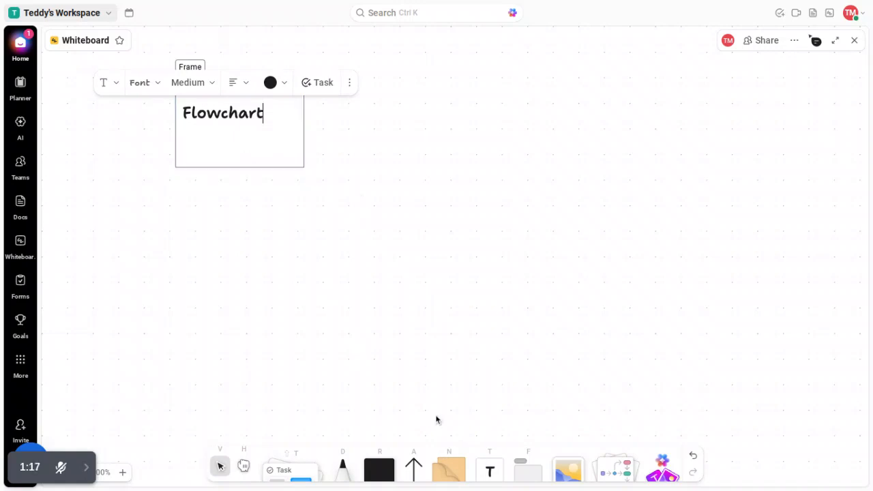
Draw an elbow arrow from the Flowchart frame's lower edge down and to the right, and draw a second frame beyond its tip.
left_click(418, 474)
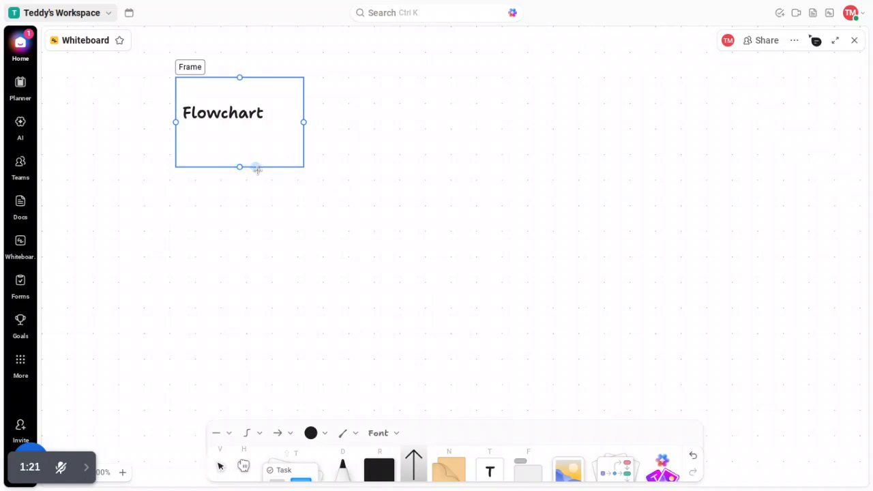
mouse_move(256, 169)
left_mouse_down()
mouse_move(255, 237)
mouse_move(385, 237)
left_mouse_up()
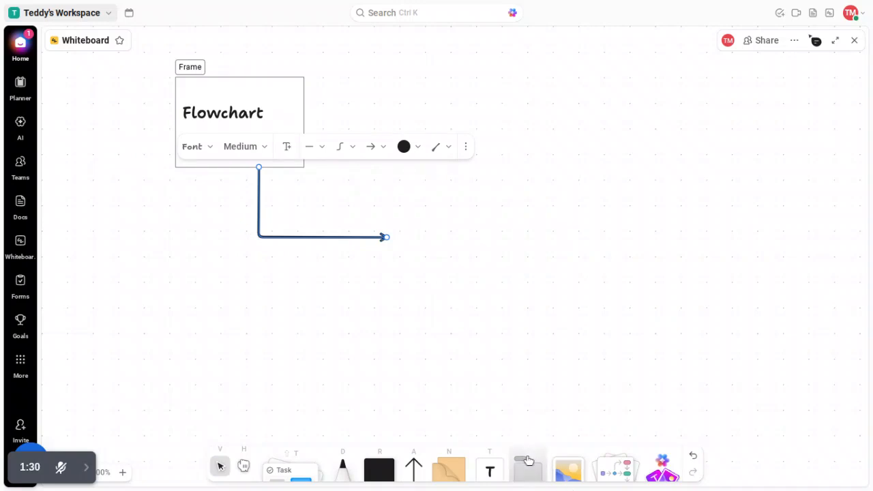
left_click(527, 465)
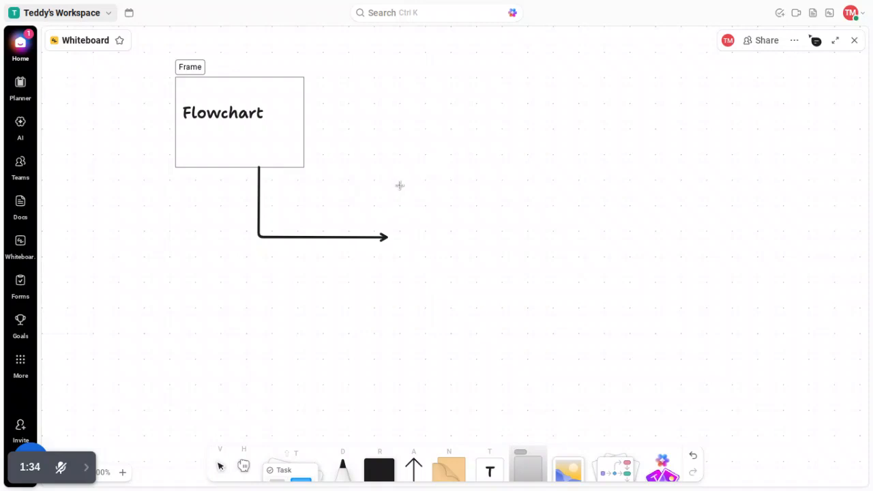
left_click_drag(400, 186, 509, 289)
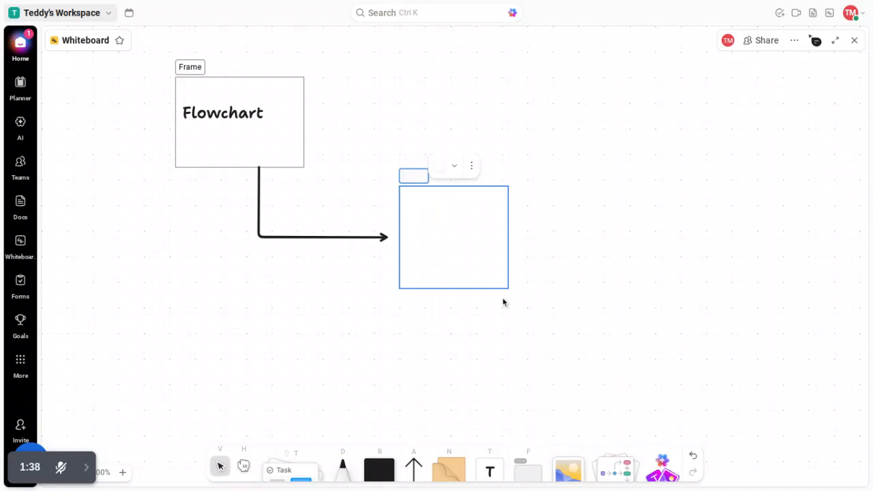
Add the two-line text "Flowchart" and "Dev" inside the second frame.
left_click(489, 463)
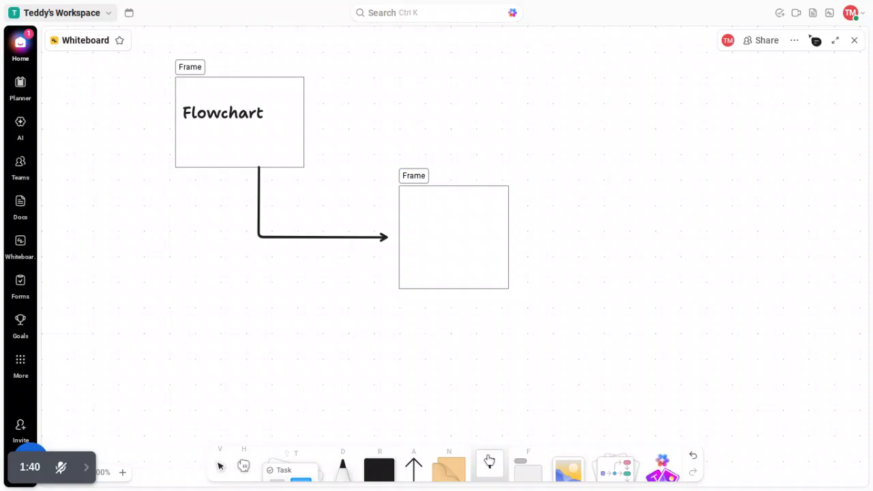
left_click(489, 463)
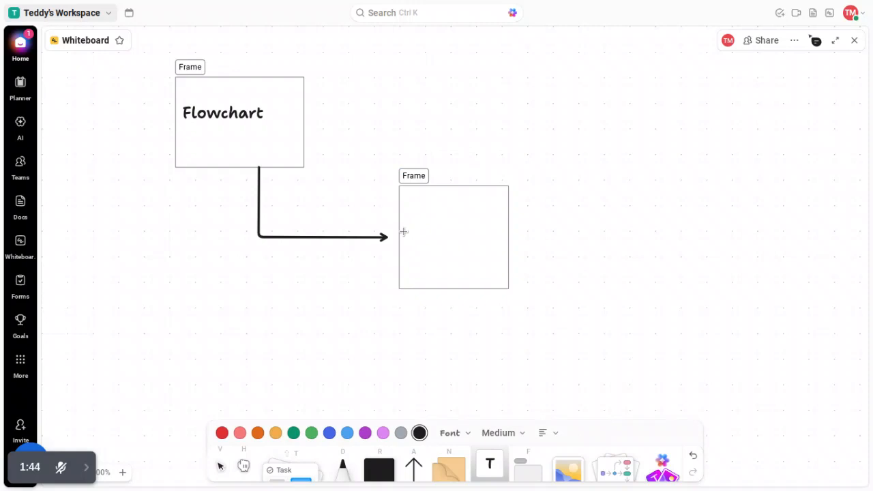
key("Escape")
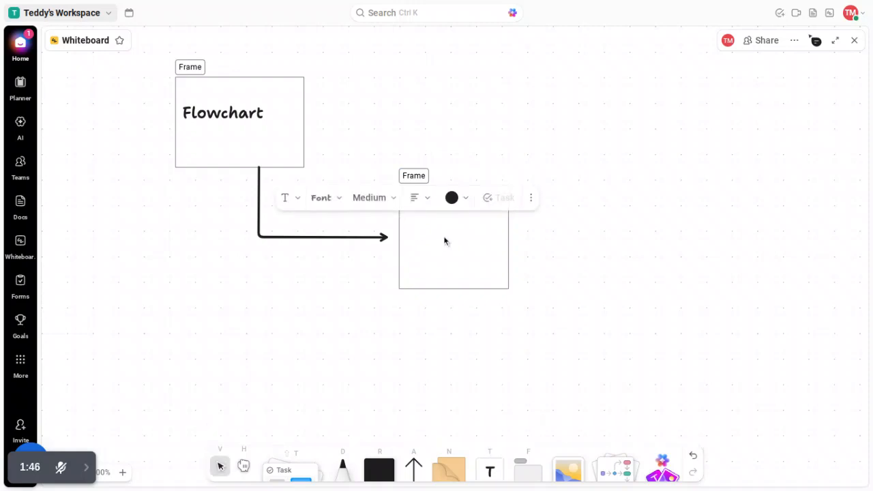
type("Fl")
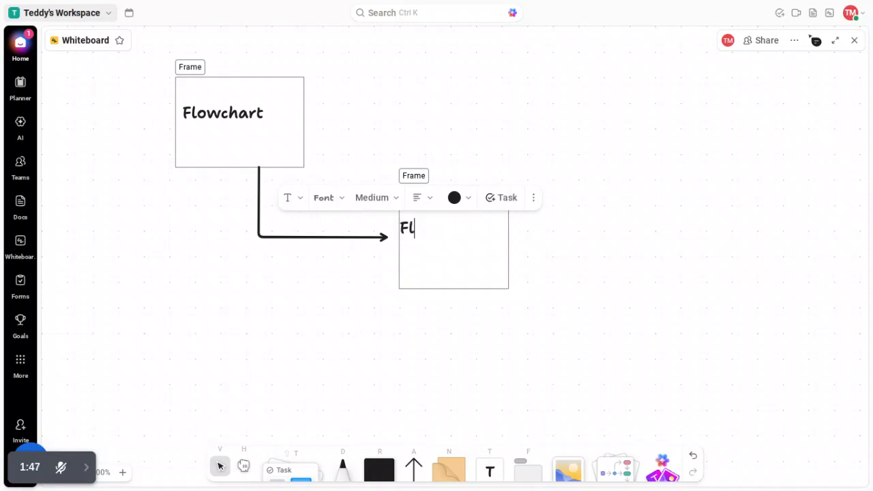
type("owc")
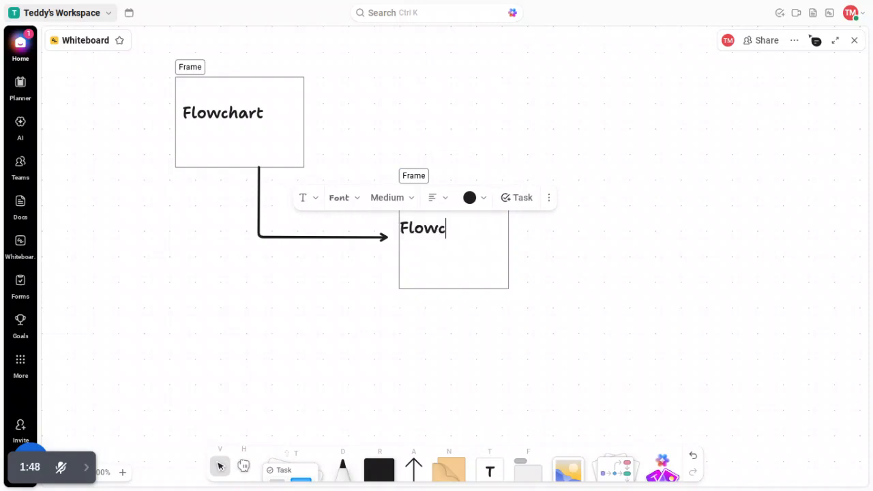
type("hat")
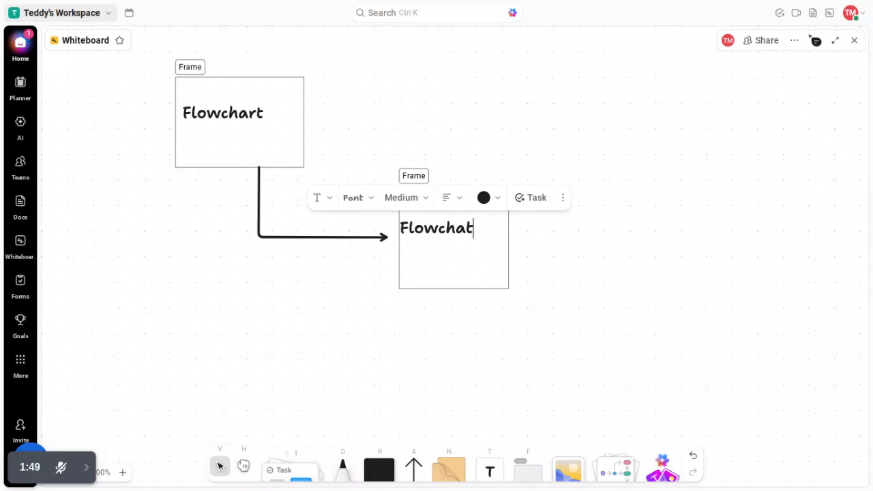
key("BackSpace")
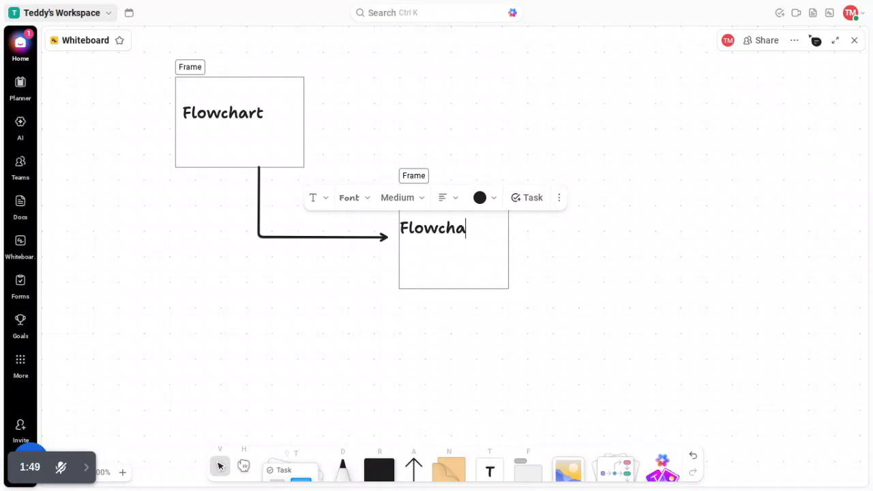
type("rt")
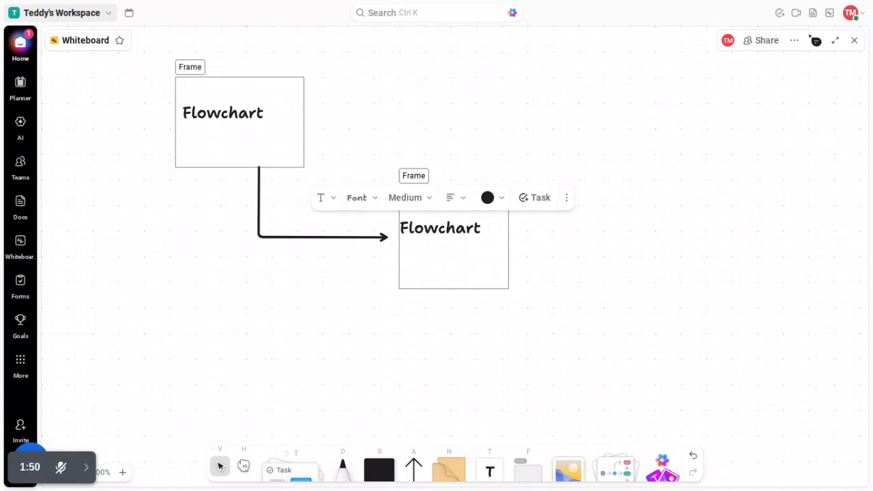
key("Return")
type("Dev")
left_click(578, 267)
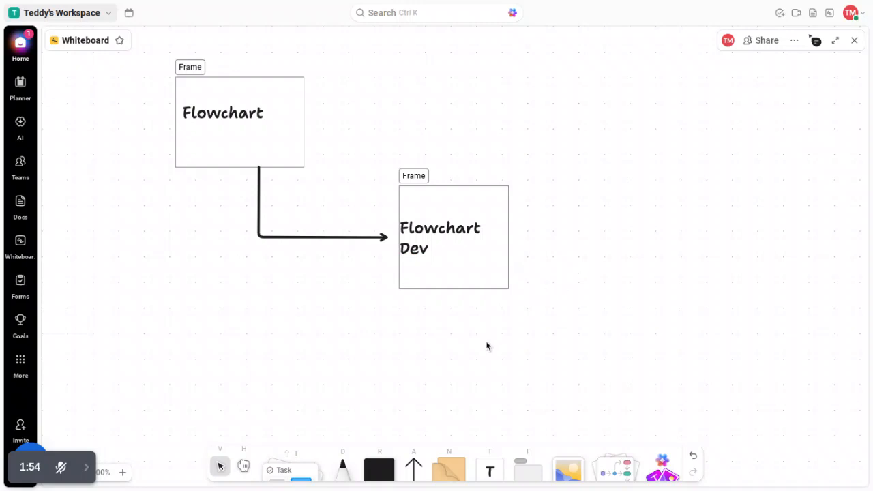
Draw an elbow arrow from the middle of the Flowchart Dev frame's upper edge, going up and then right.
left_click(416, 460)
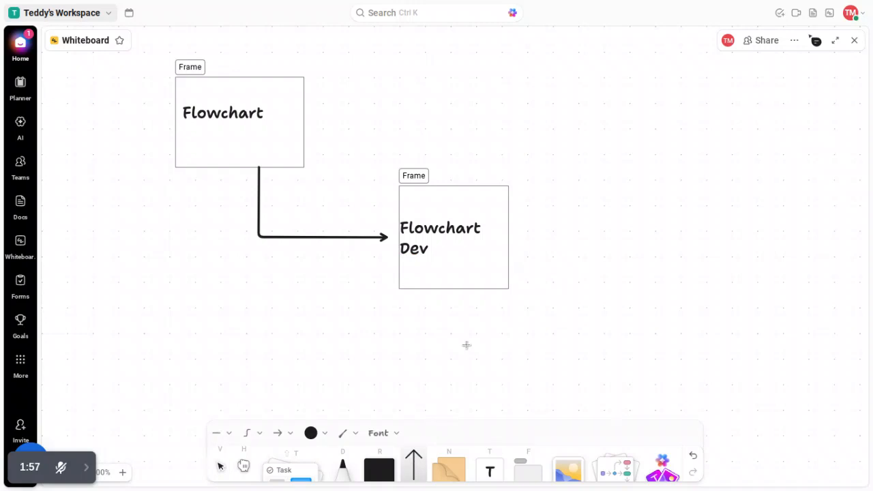
left_click(458, 220)
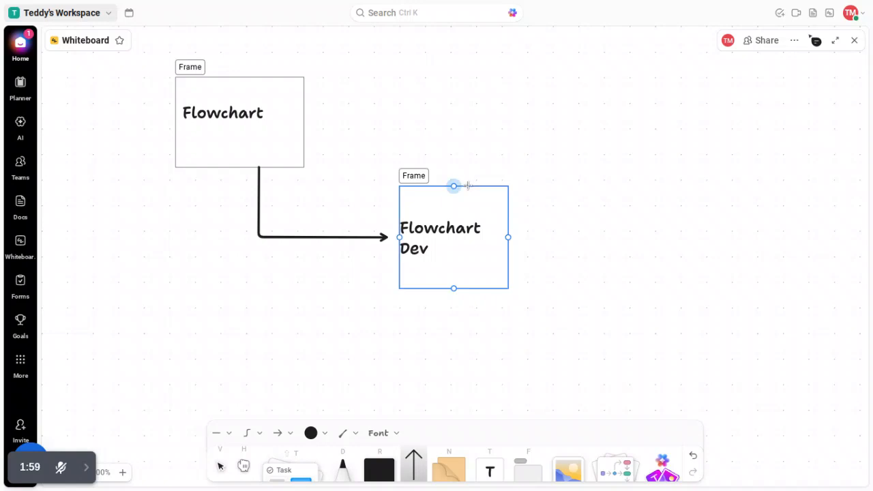
left_click_drag(468, 185, 594, 117)
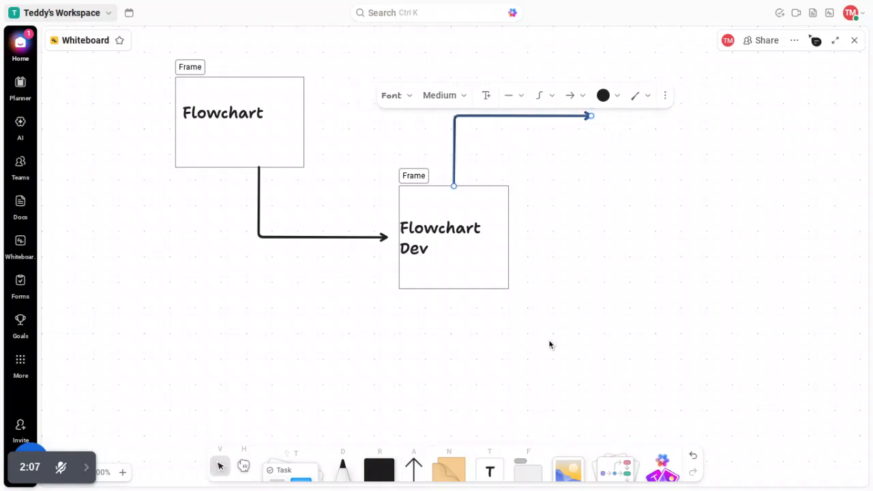
Draw a third frame just beyond the tip of the arrow leaving the Flowchart Dev frame, and add the text "Flowchart" inside it.
left_click(529, 455)
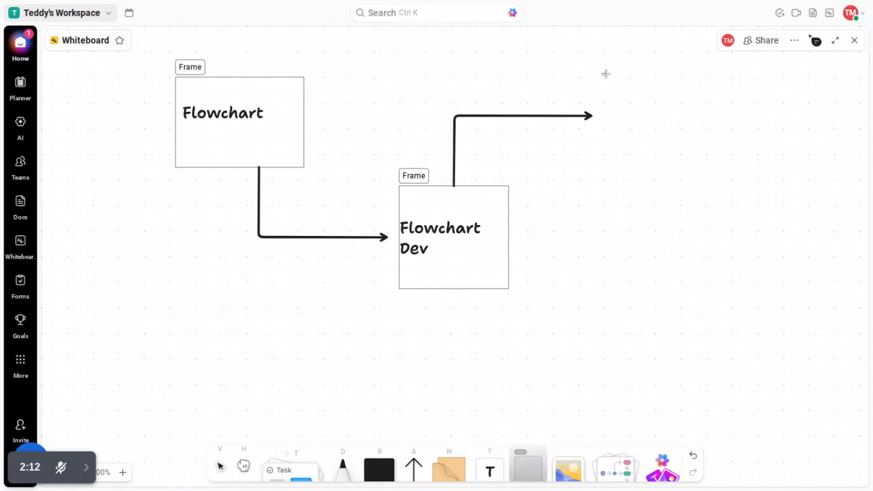
mouse_move(604, 70)
left_mouse_down()
mouse_move(604, 116)
mouse_move(711, 180)
left_mouse_up()
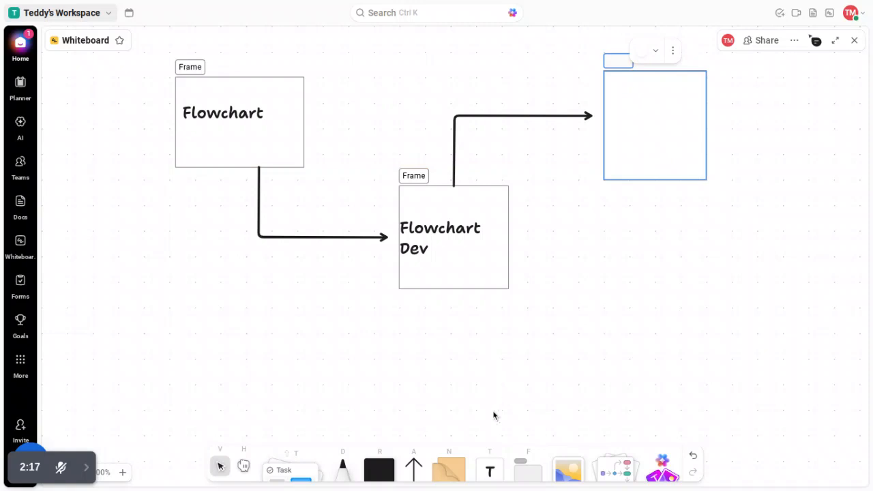
left_click(490, 461)
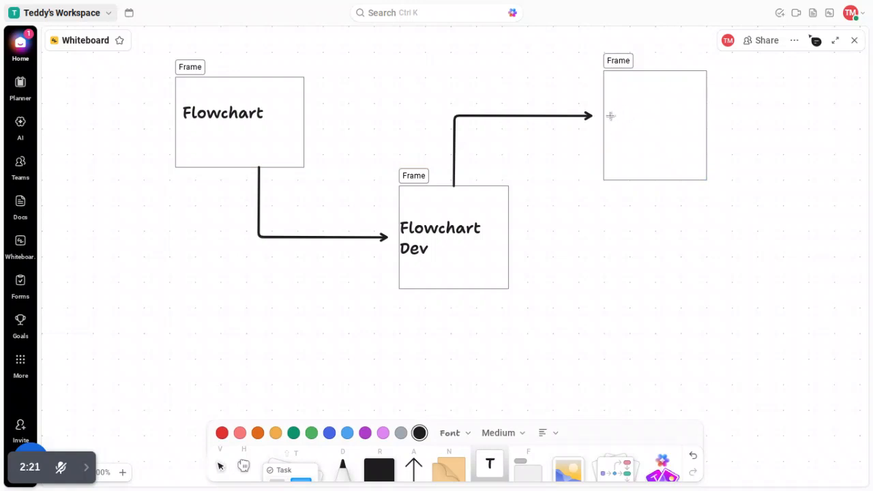
left_click(611, 116)
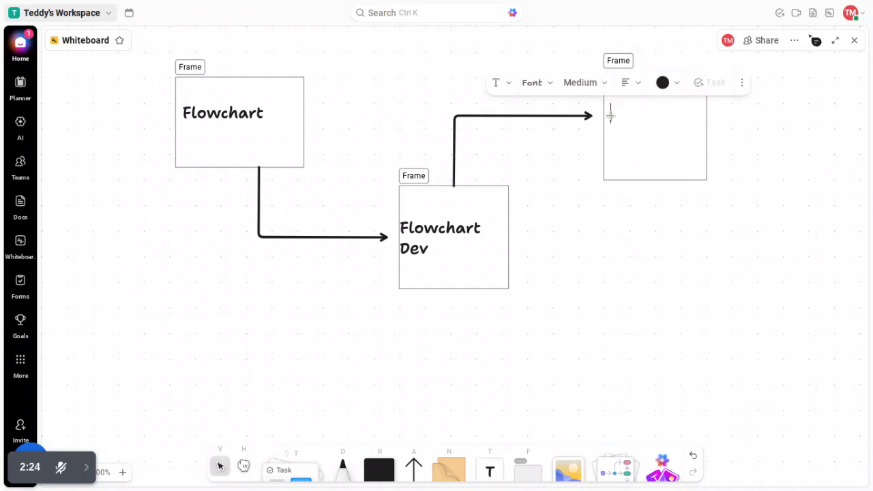
type("Flow")
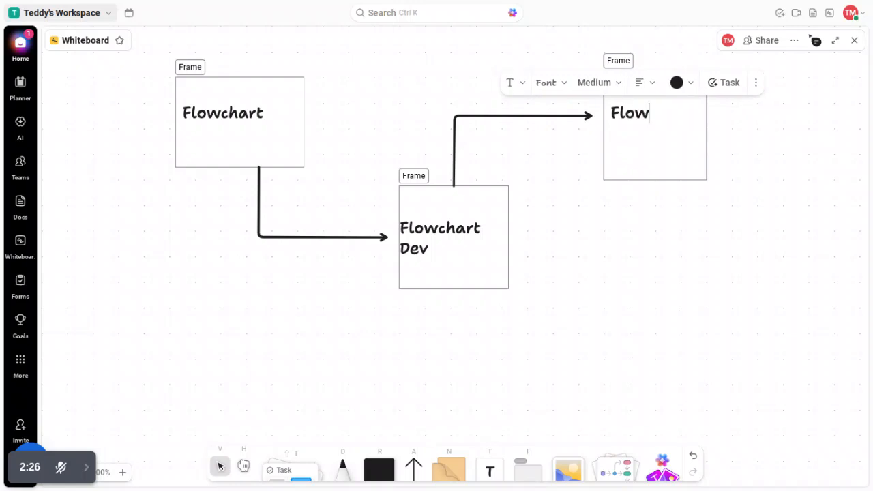
type("char")
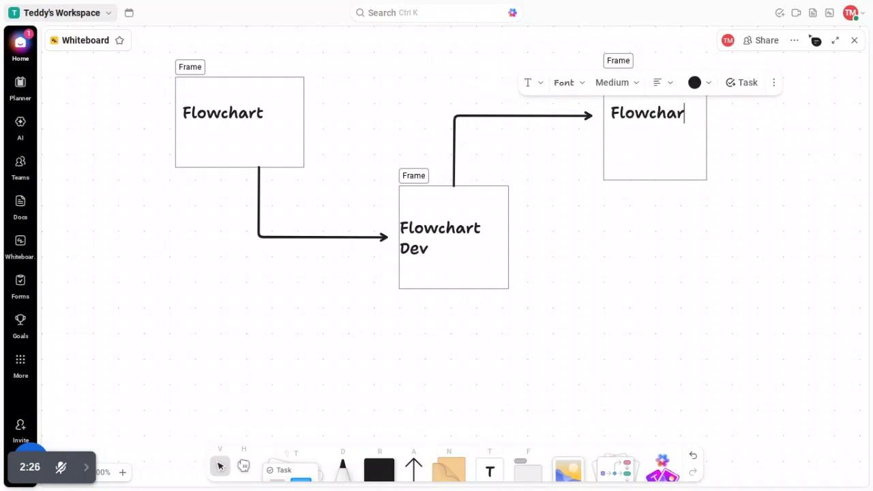
type("t")
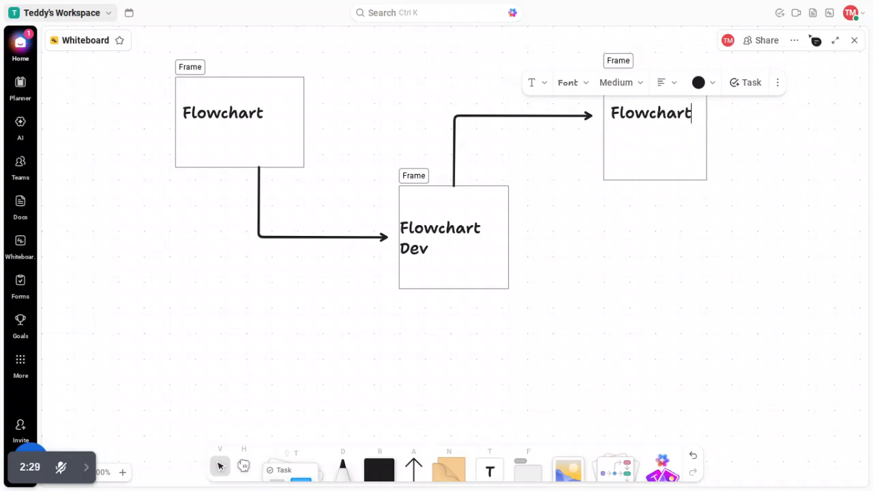
left_click(607, 229)
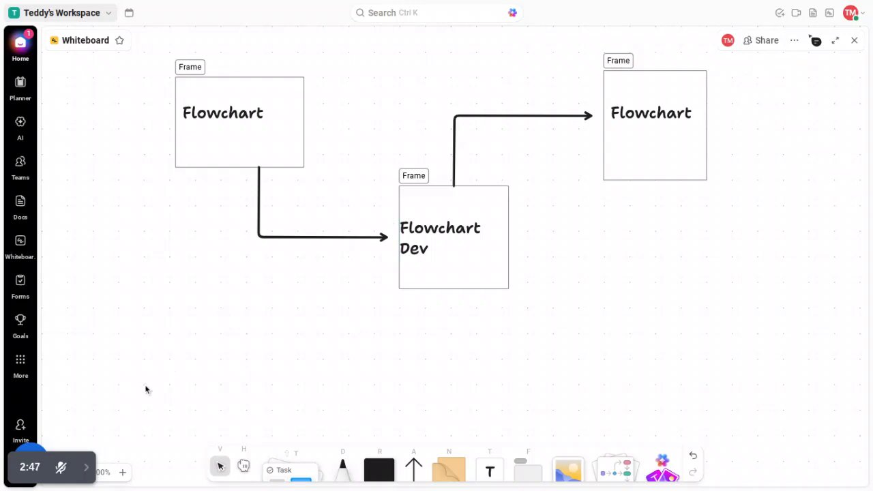
mouse_move(79, 470)
left_click(82, 471)
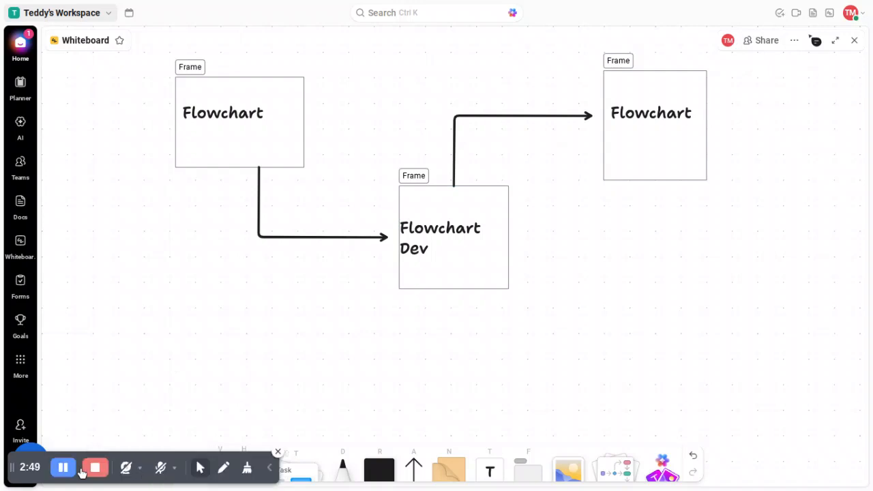